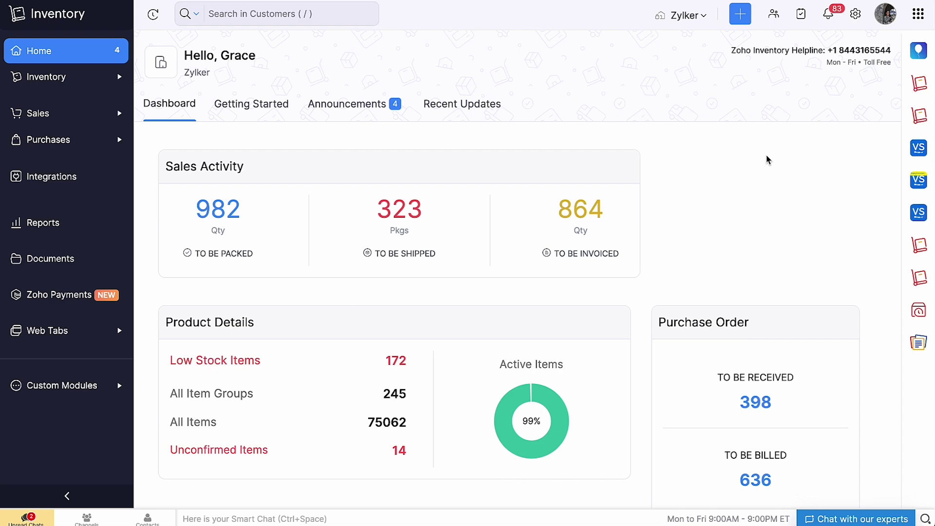
From Settings' Shopping Cart integrations, start Shopify setup to open the Zoho Inventory App Store listing.
click(856, 14)
scroll(723, 147, down, 8)
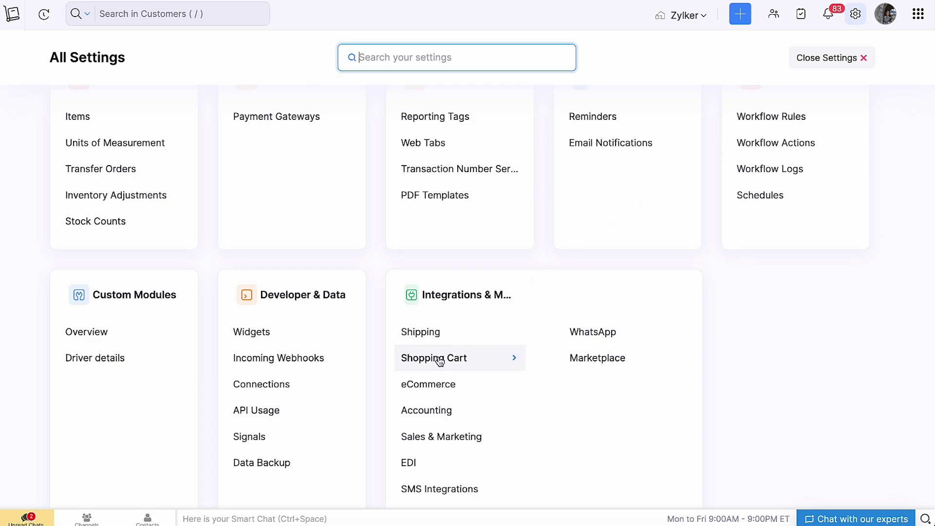
click(425, 372)
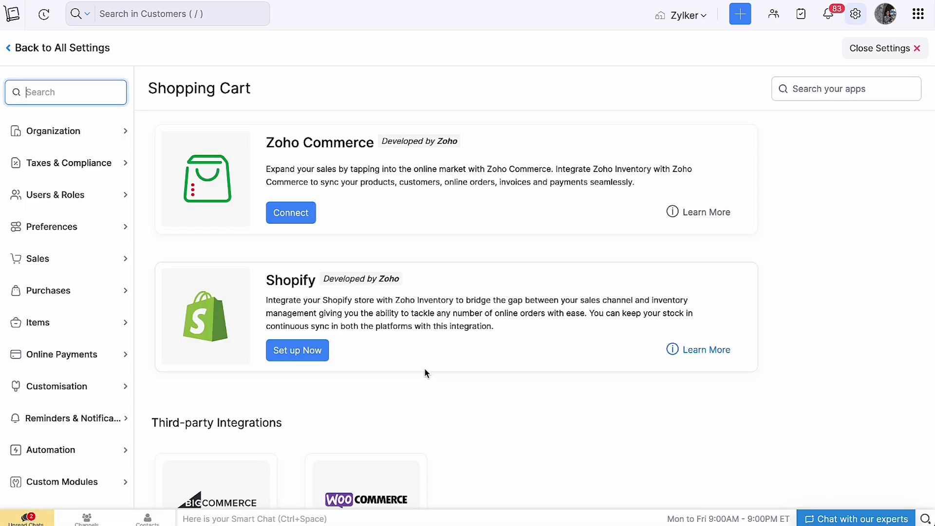
click(317, 351)
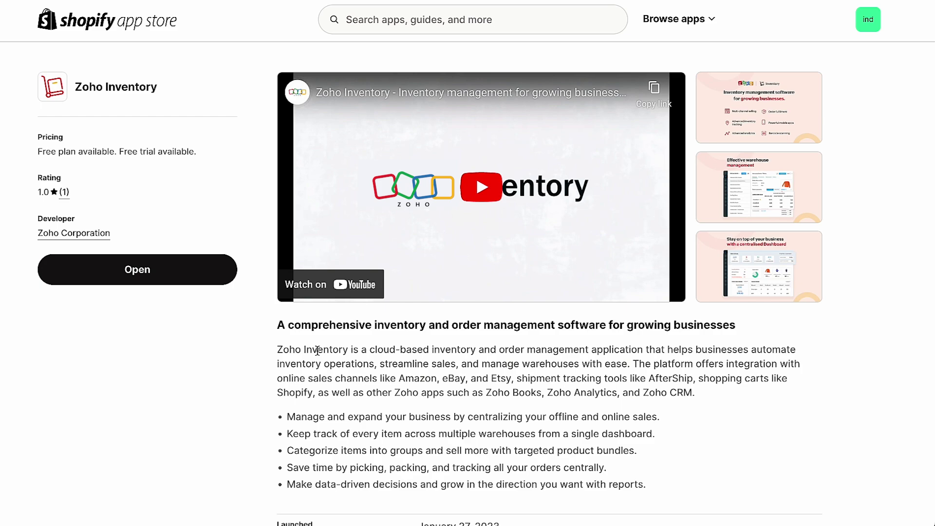
Open the Zoho Inventory app and begin Connect Shopify to reach the organization picker.
click(163, 276)
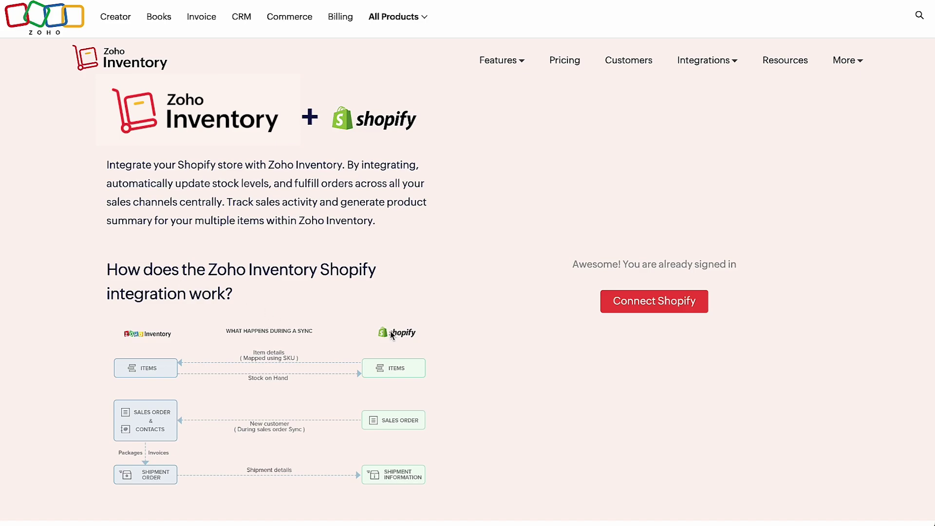
click(623, 308)
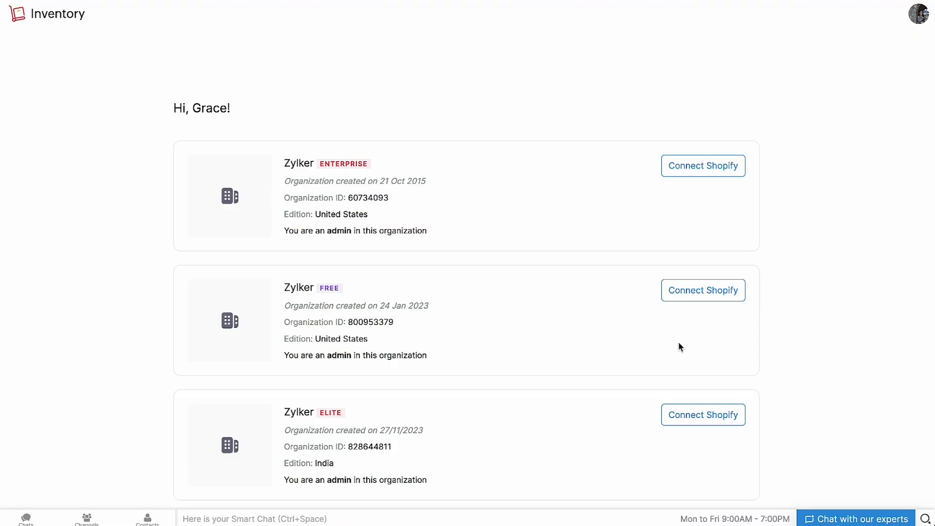
Connect the indianorg store to the third organization, Zylker (Elite).
click(718, 422)
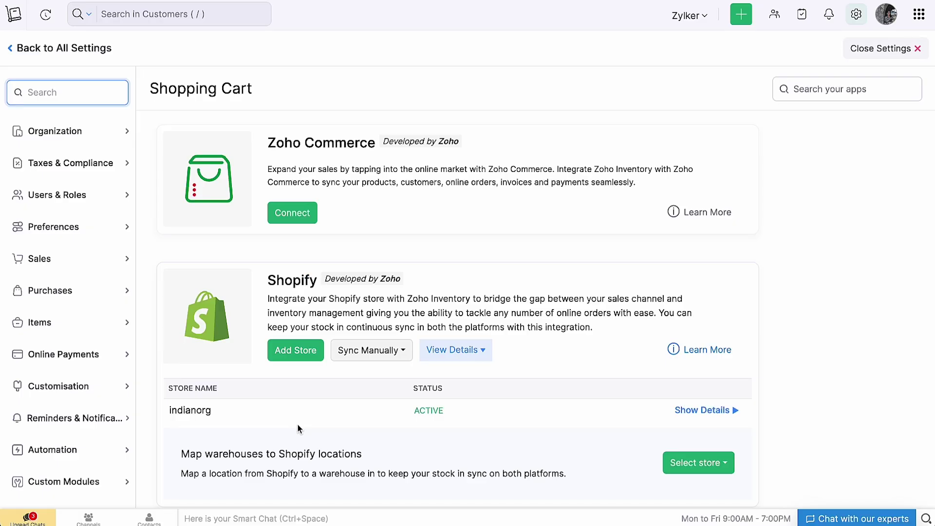
Add a store by switching the Shopify account to Zillium and installing Zoho Inventory with its requested access.
click(314, 359)
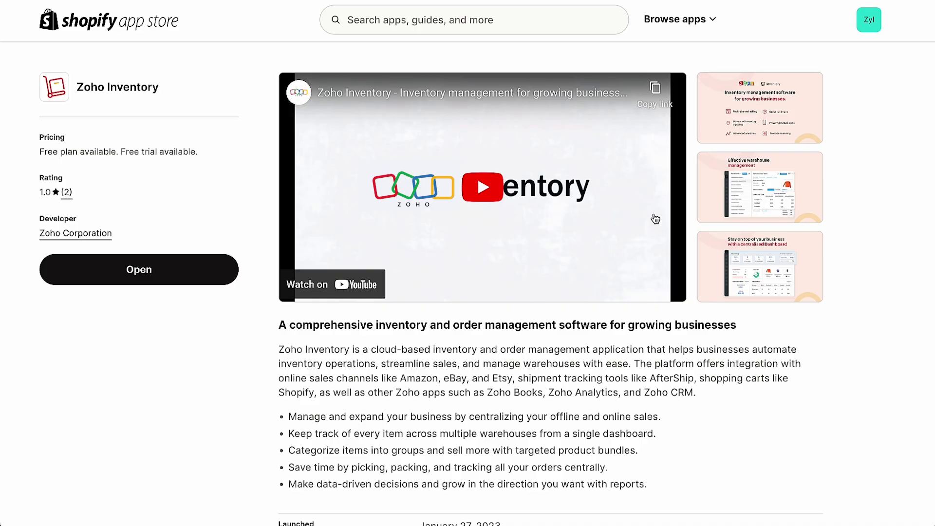
click(867, 28)
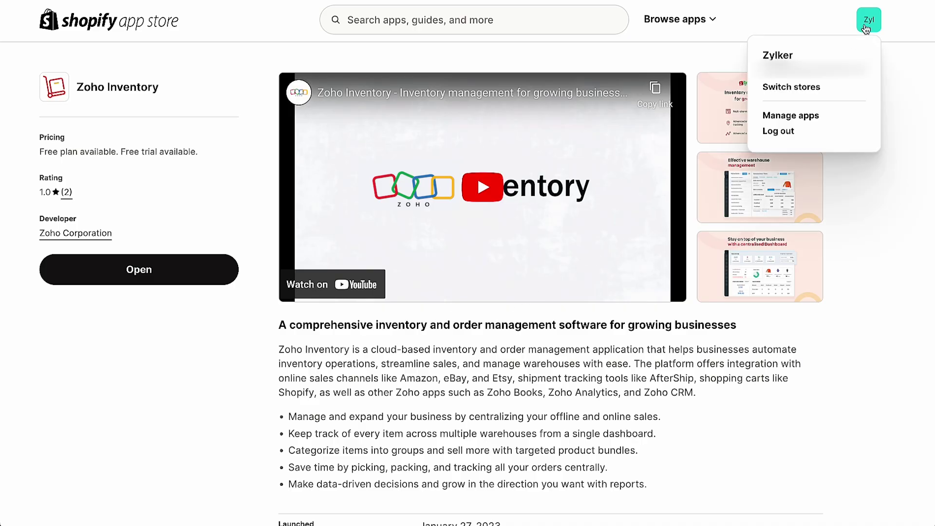
click(778, 89)
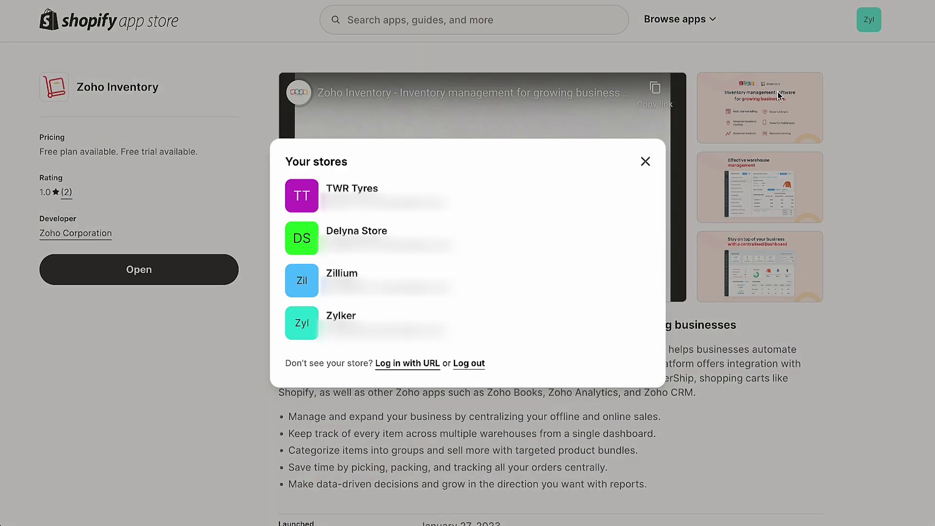
click(399, 278)
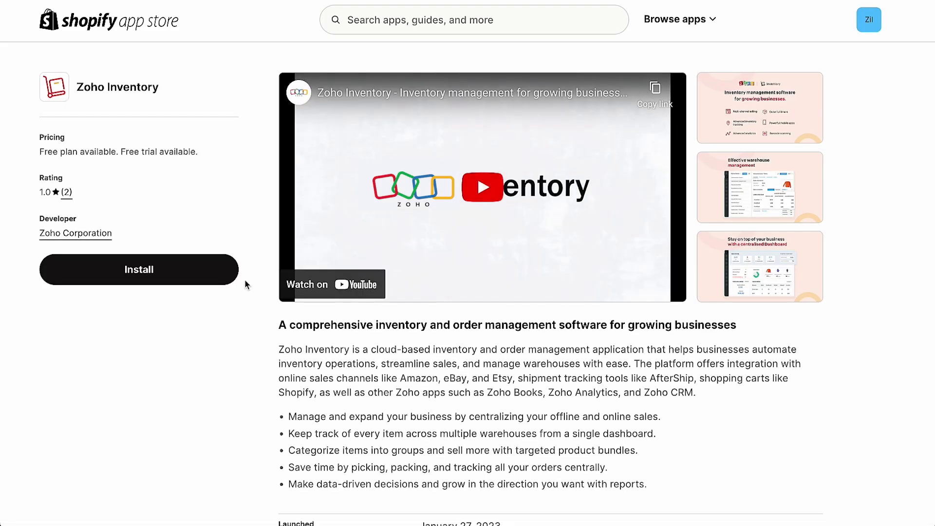
click(225, 279)
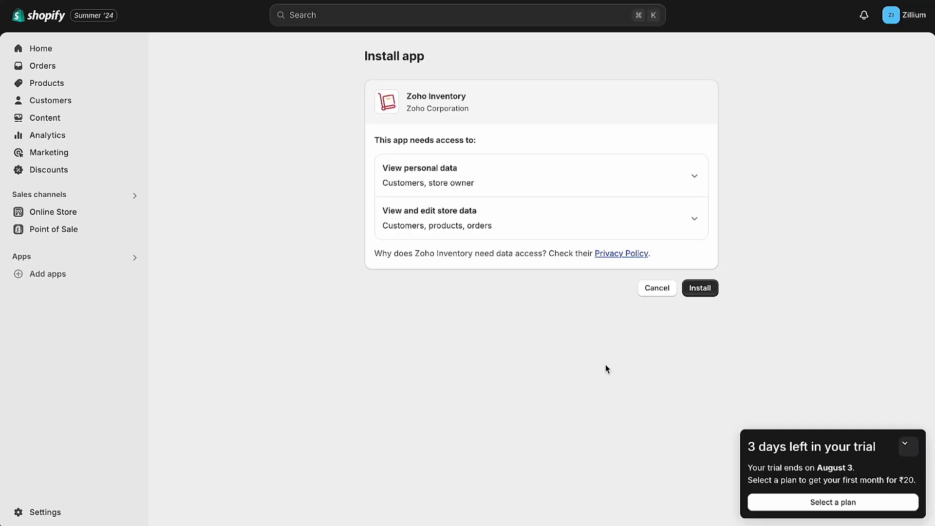
click(699, 288)
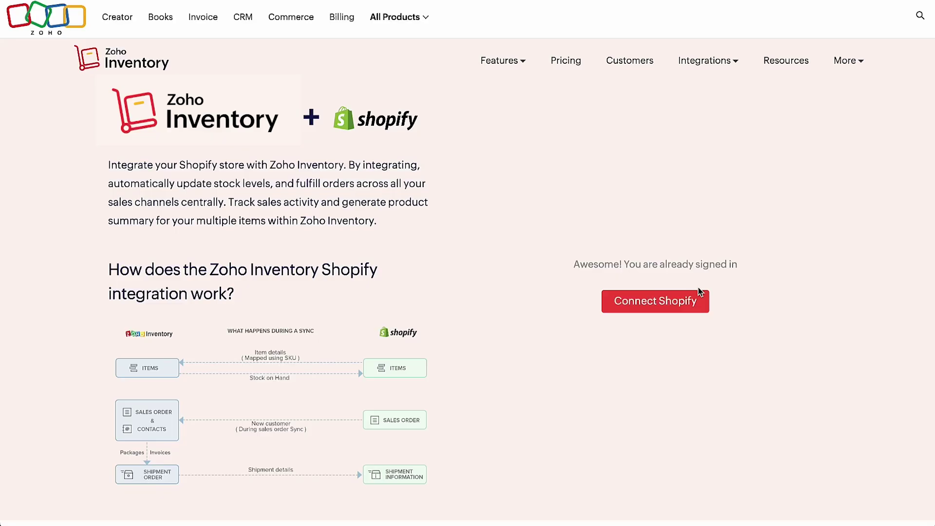
Connect the Zillium store to the Zylker (Elite) organization.
click(682, 300)
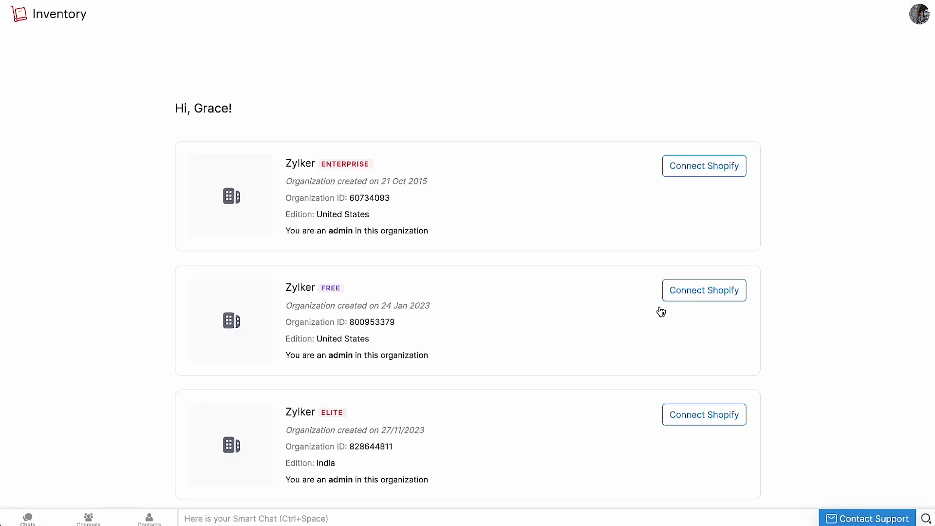
click(714, 417)
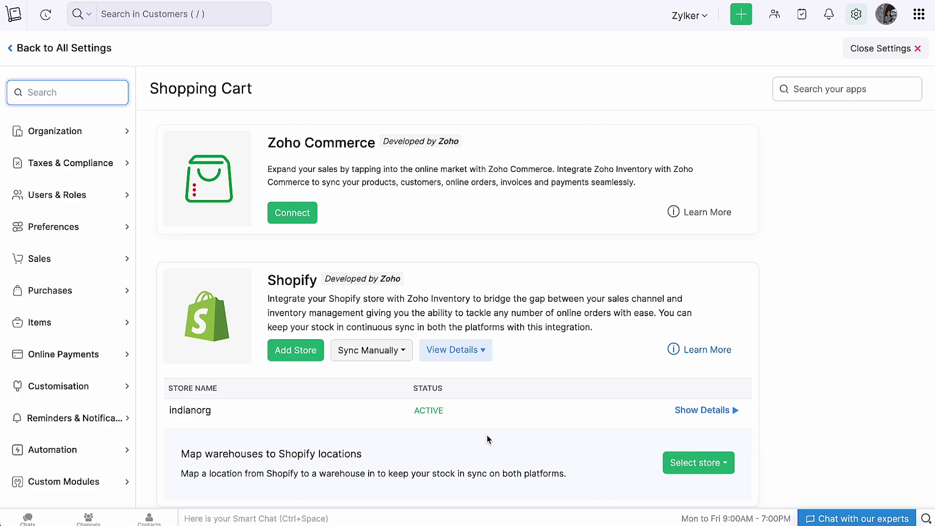
Enable Shopify Locations sync in indianorg's details and confirm with Proceed.
click(707, 413)
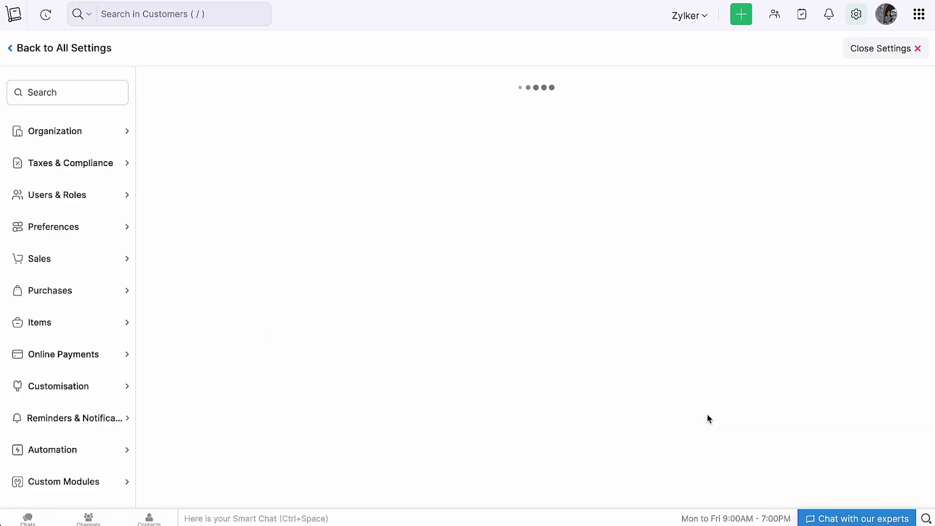
scroll(710, 419, down, 8)
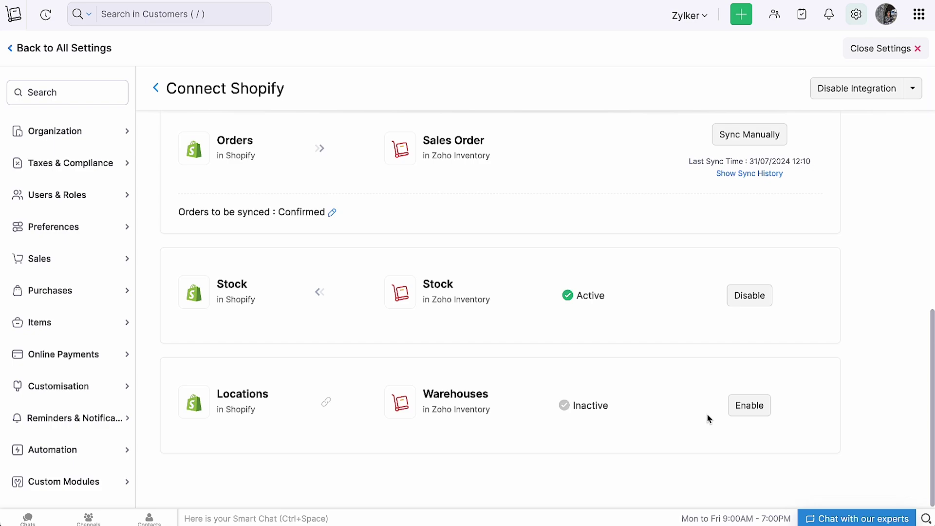
click(734, 408)
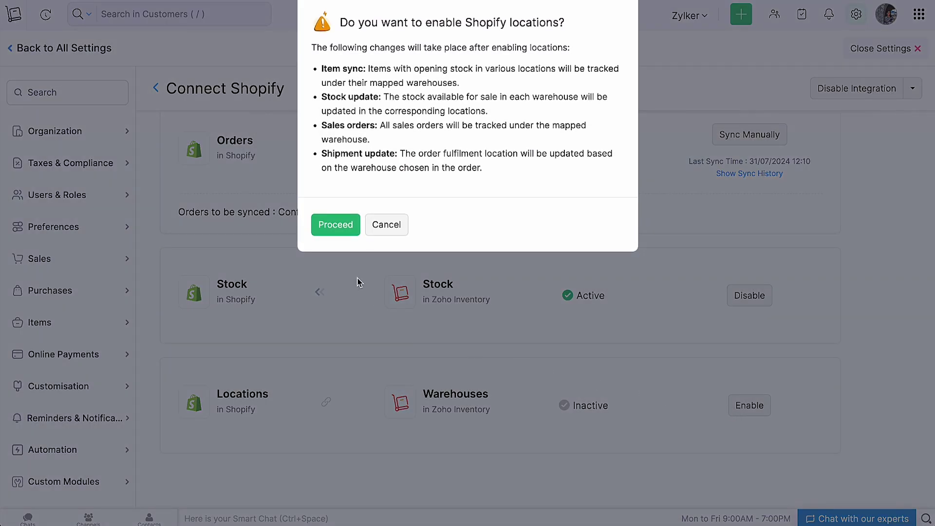
click(335, 225)
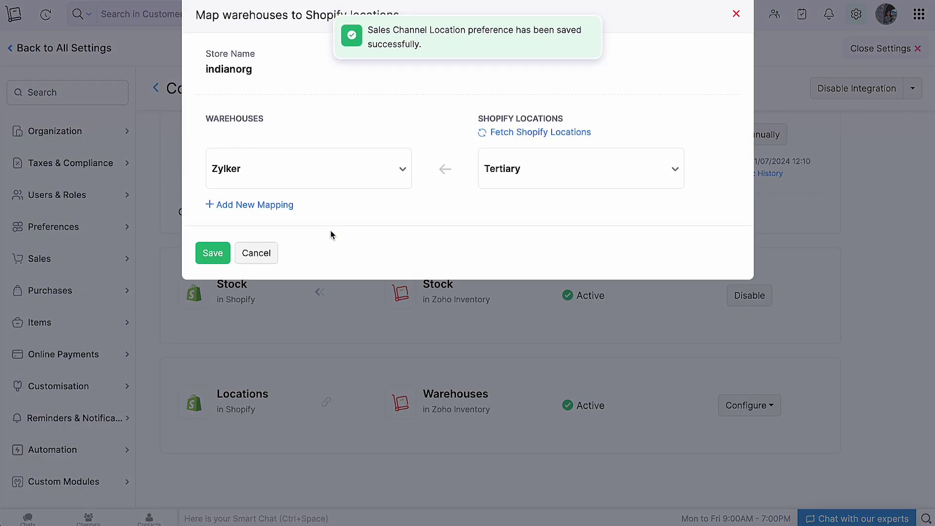
Map the Quaternary warehouse to the Tertiary Shopify location and save.
click(343, 190)
click(354, 259)
click(530, 178)
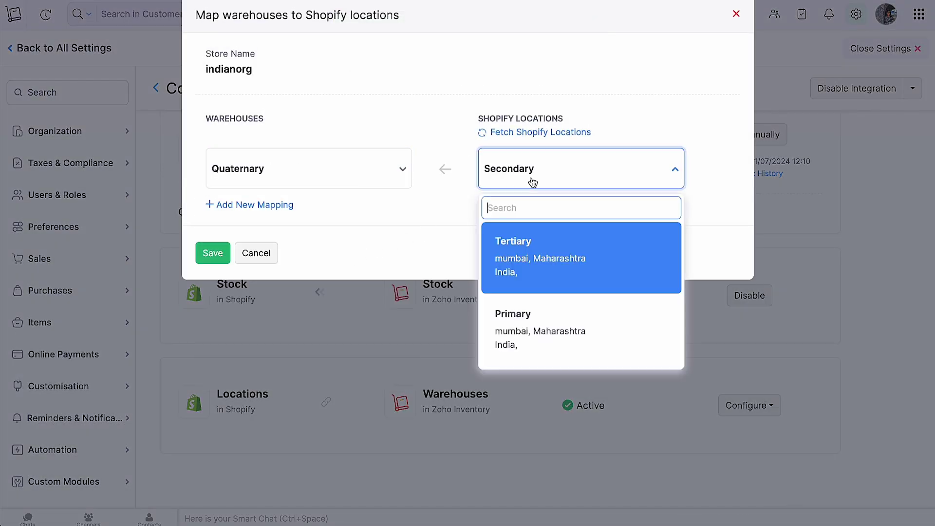
click(565, 238)
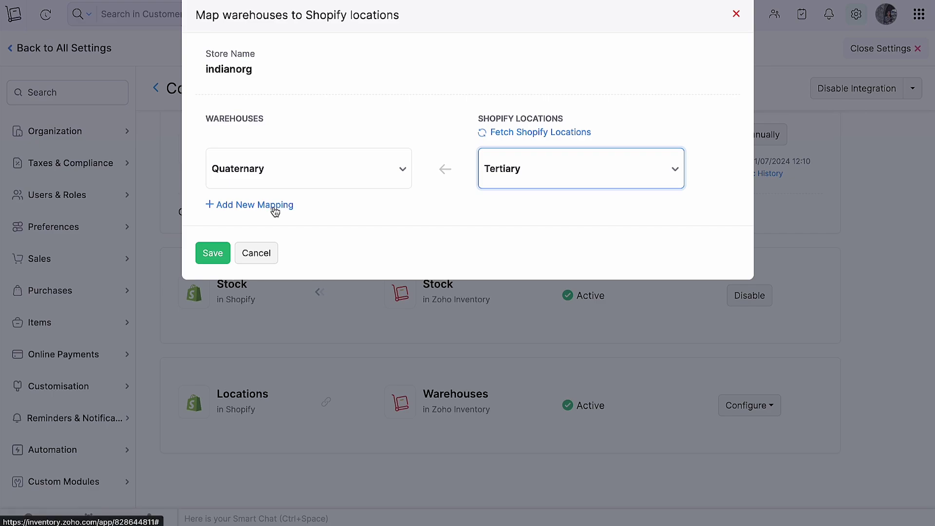
click(218, 253)
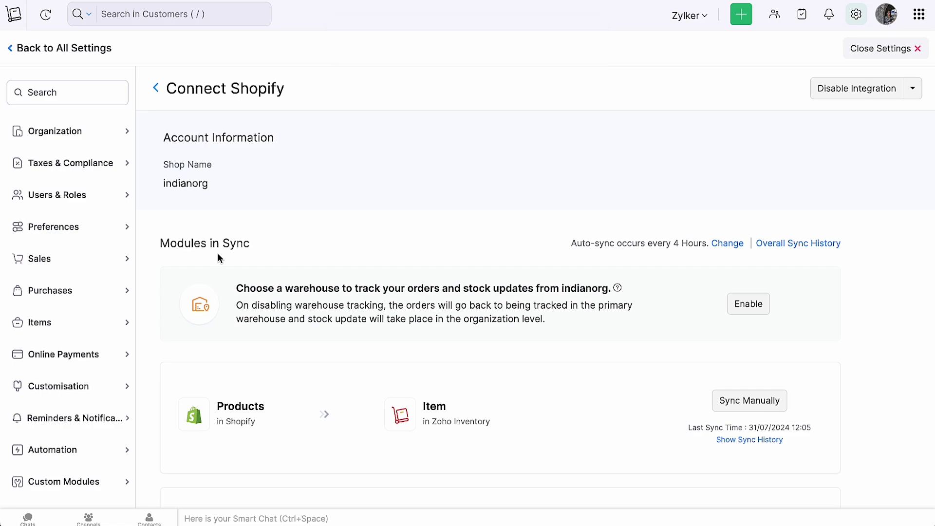
Check indianorg's Locations configure options, then open the Zillium store's sync settings.
scroll(218, 254, down, 8)
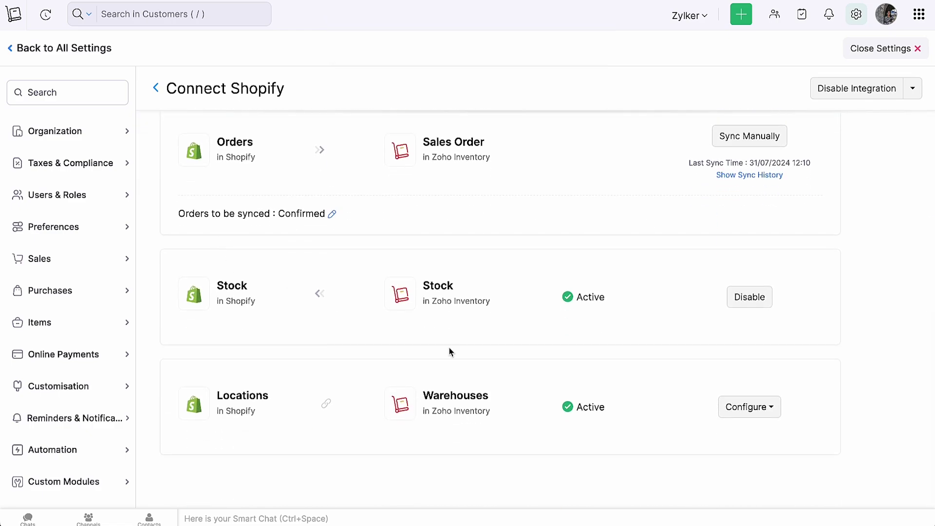
click(757, 411)
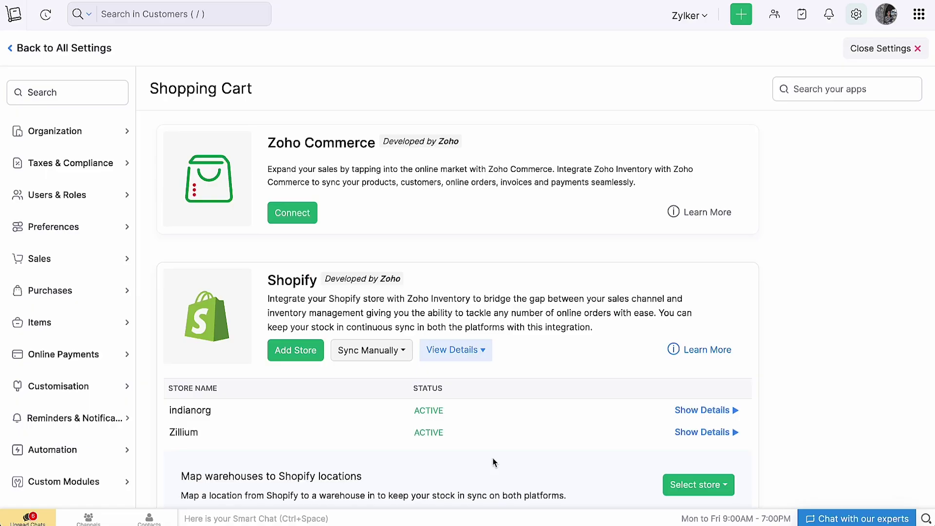
click(700, 433)
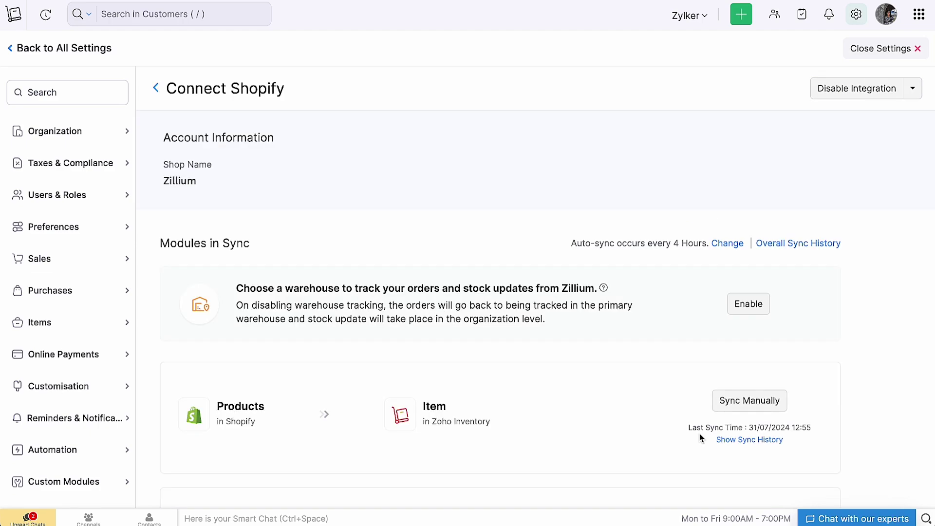
Enable warehouse tracking for Zillium with Zylker selected as the warehouse, and save.
click(755, 311)
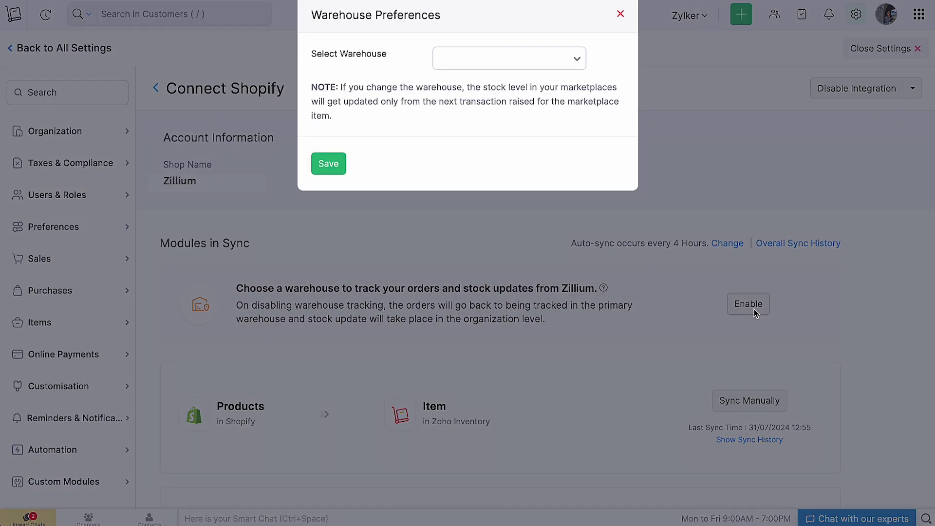
click(537, 67)
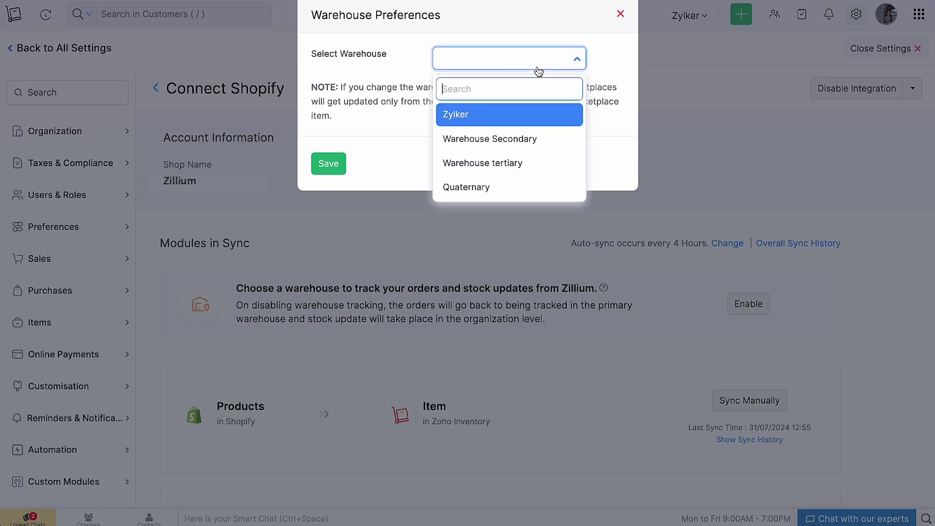
click(528, 115)
click(340, 166)
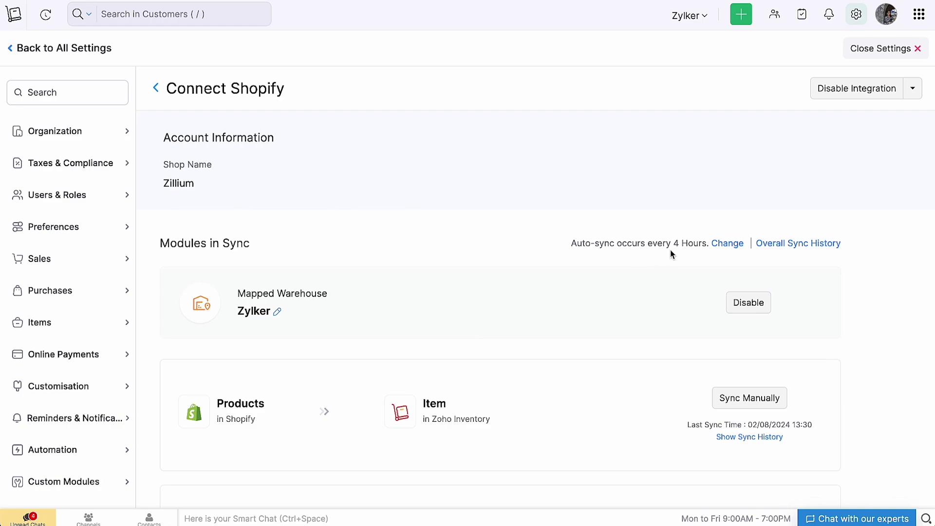
Set auto-sync to occur every 2 Hours instead of 4 and save.
click(727, 245)
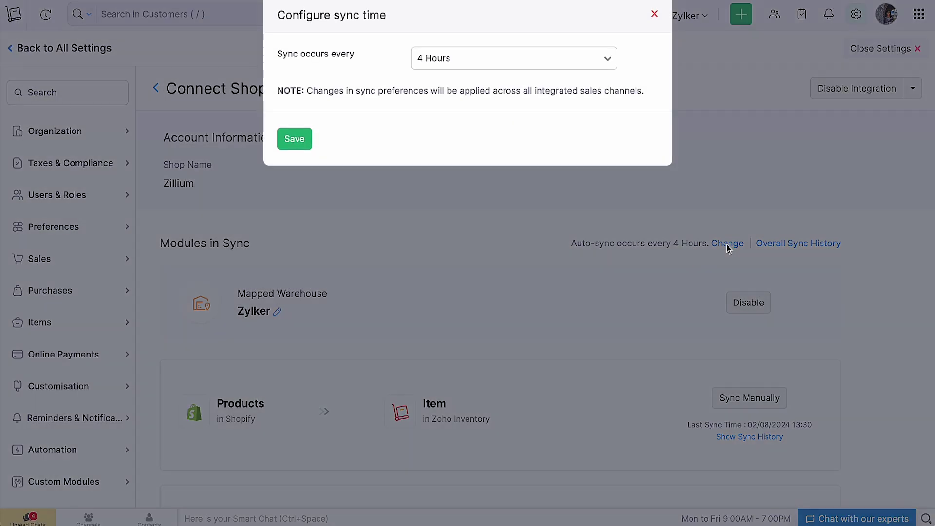
click(484, 68)
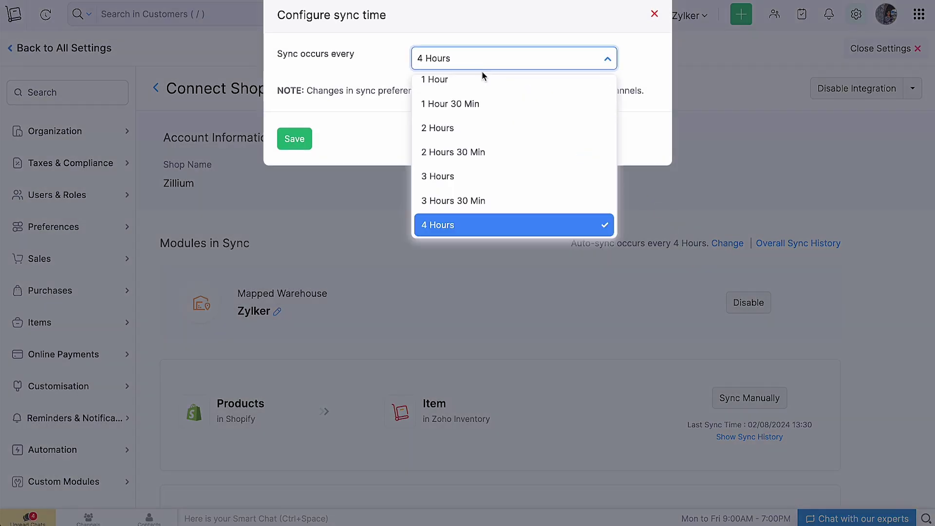
click(440, 131)
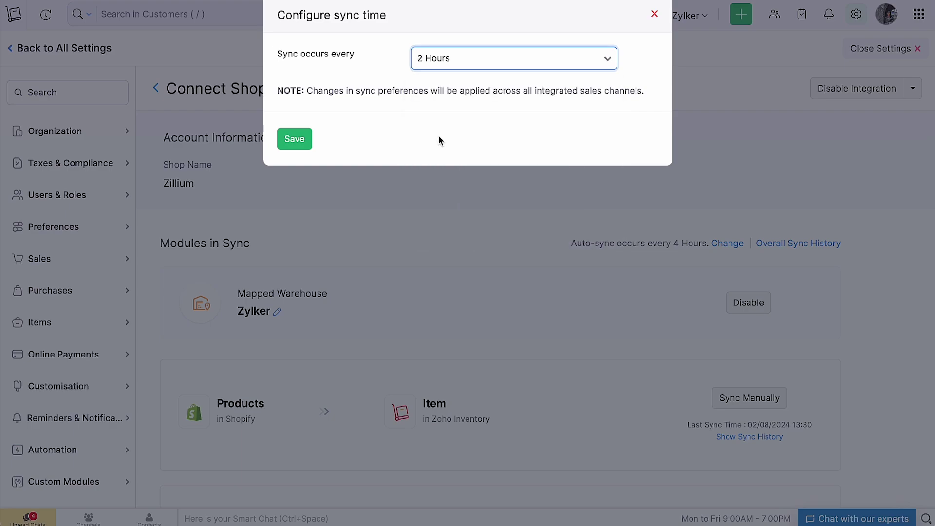
click(291, 145)
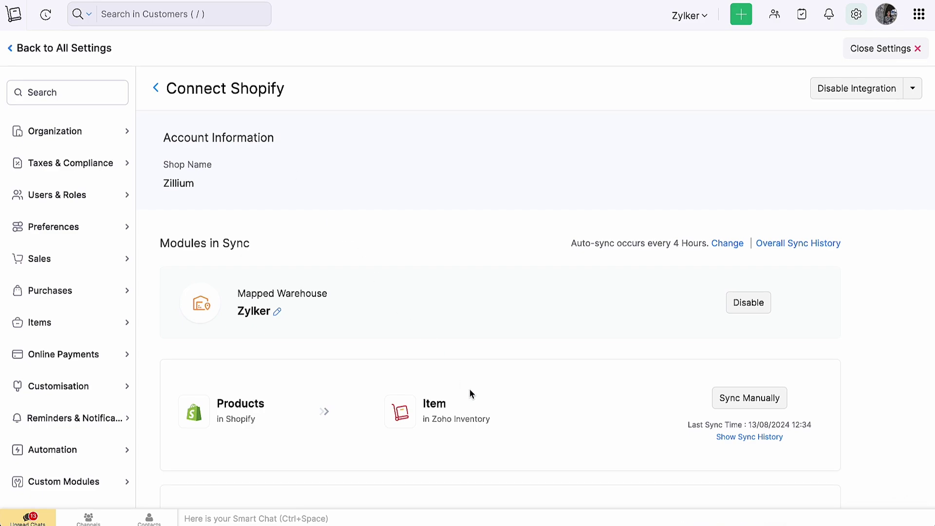
scroll(477, 399, down, 3)
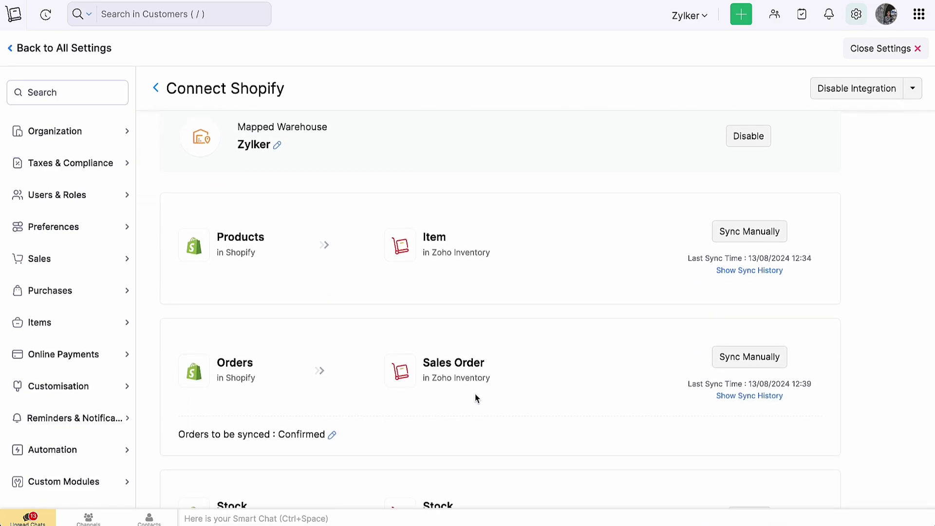
Change 'Orders to be synced' to 'Confirmed and Fulfilled' and save the preference.
click(333, 437)
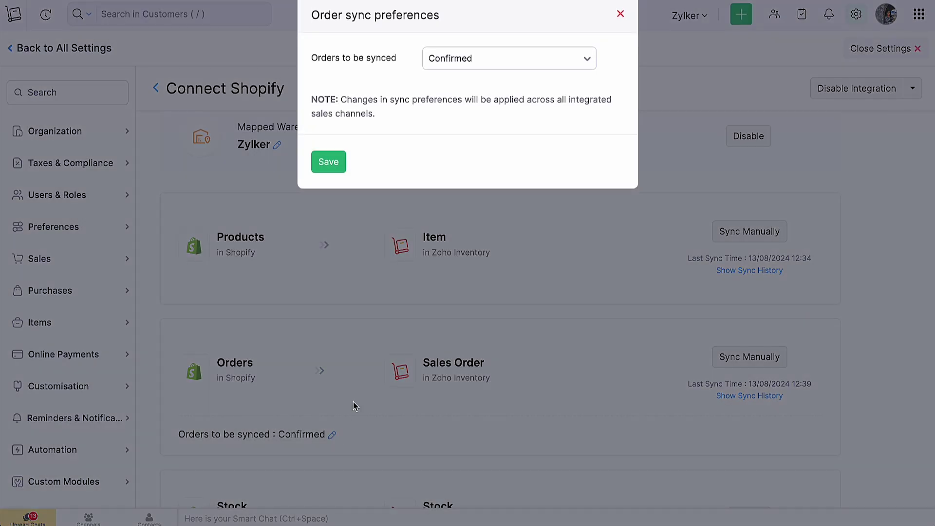
click(536, 61)
click(513, 116)
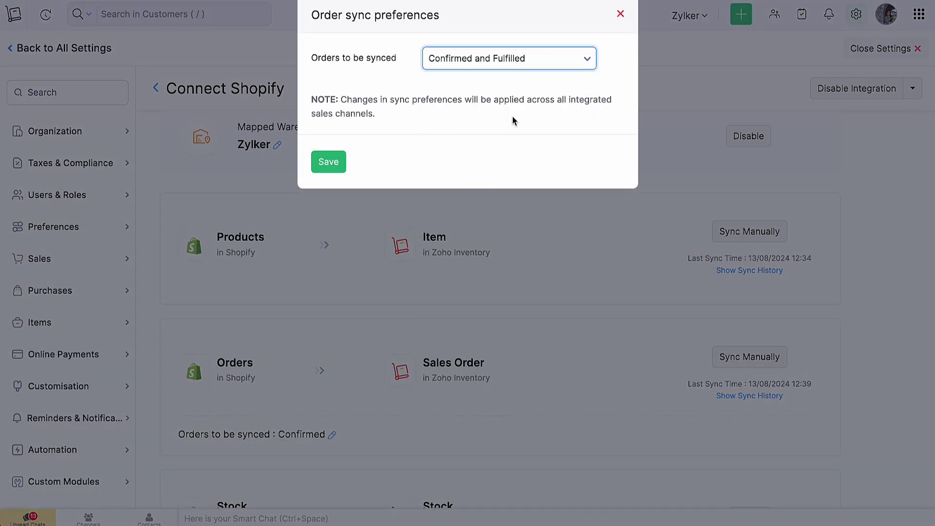
click(328, 169)
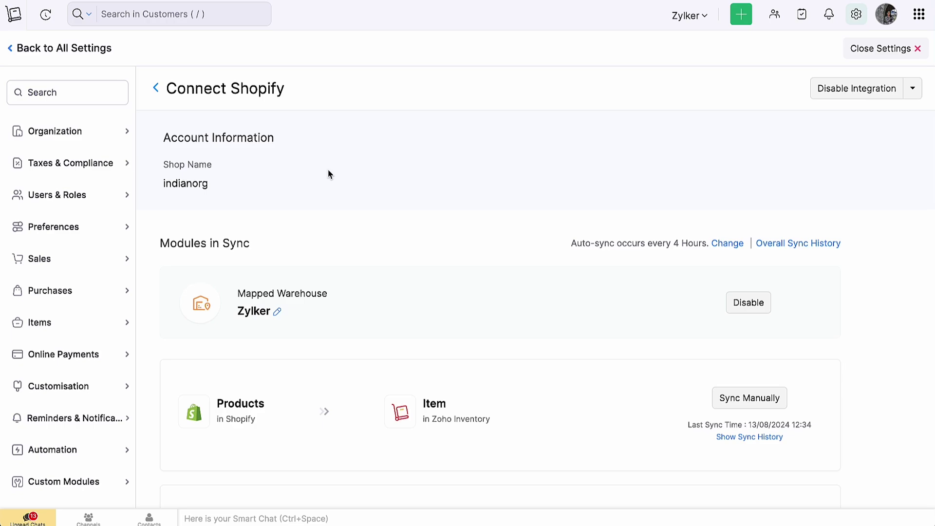
scroll(328, 170, down, 4)
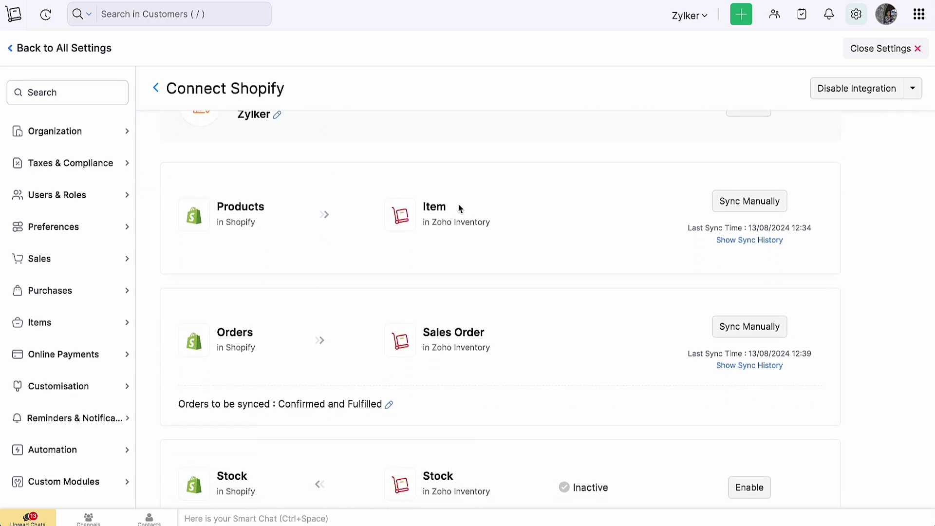
Start a manual Products sync that fetches records from a specific period.
click(740, 209)
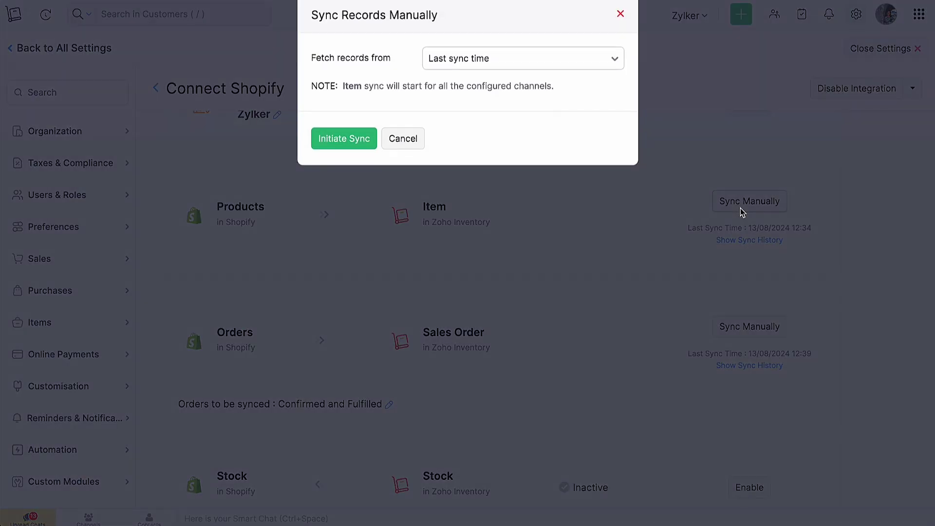
click(555, 61)
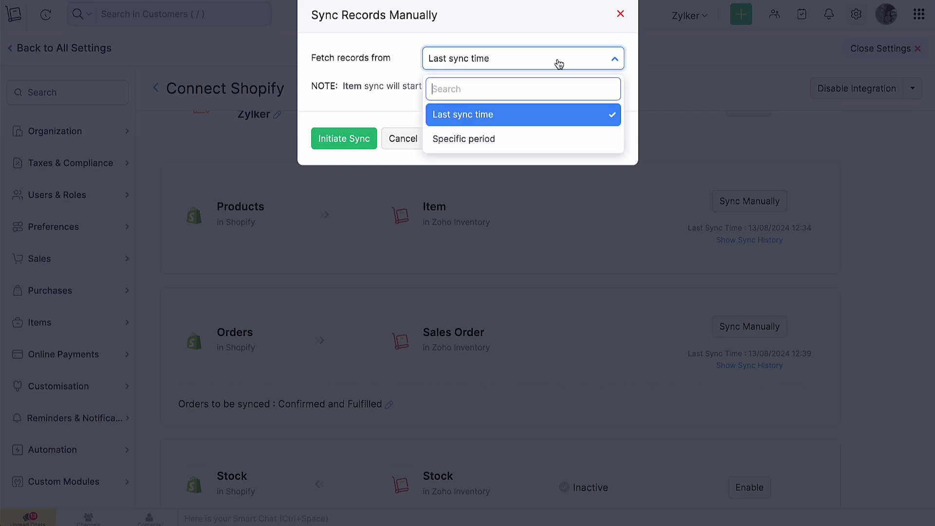
click(540, 140)
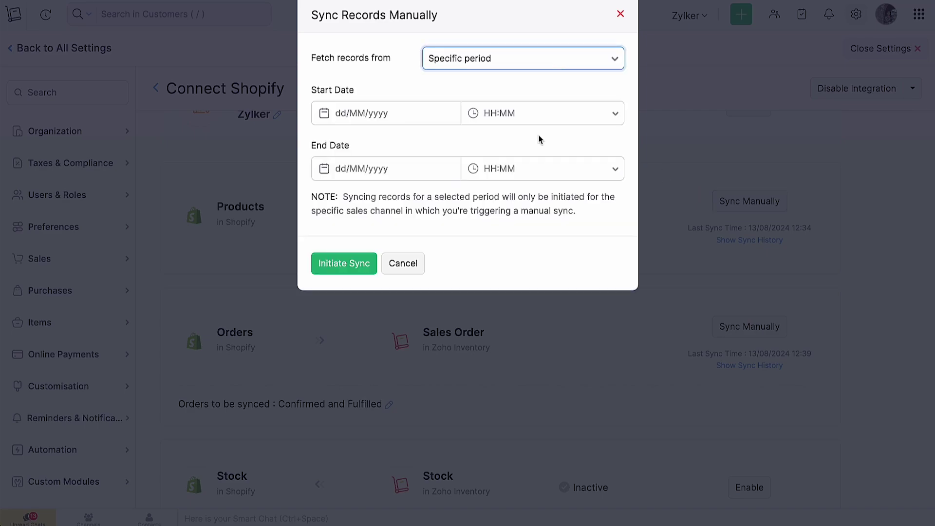
Set the sync period from 02/03/2023 to 12/08/2024 and initiate the sync.
click(385, 113)
click(412, 148)
click(351, 148)
click(428, 179)
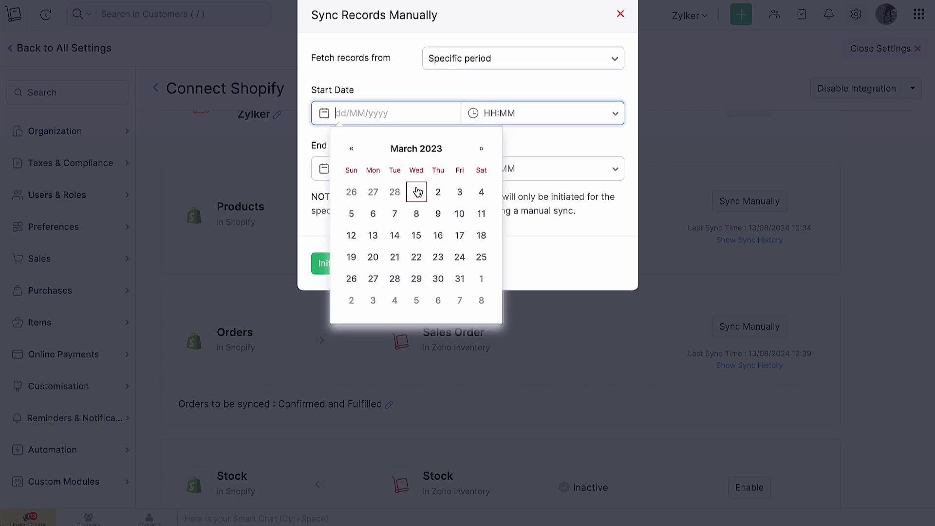
click(439, 190)
click(385, 169)
click(380, 291)
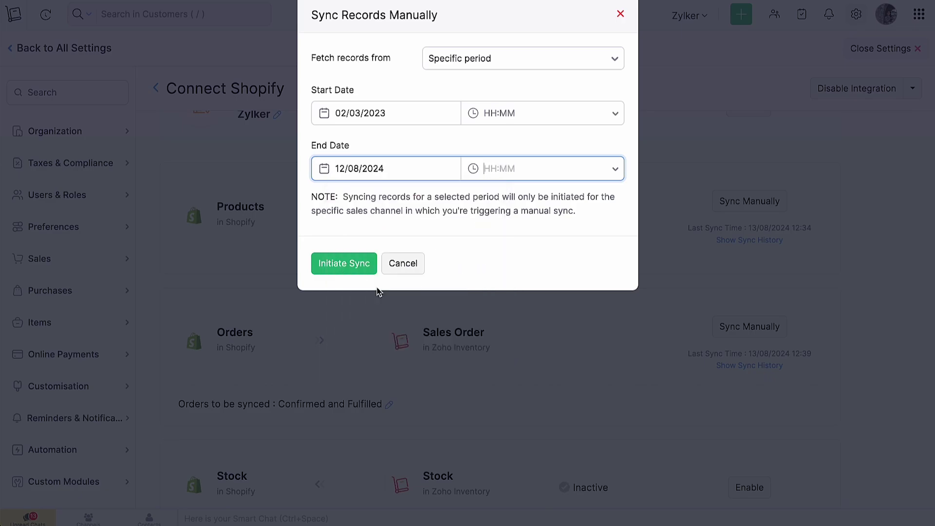
click(357, 267)
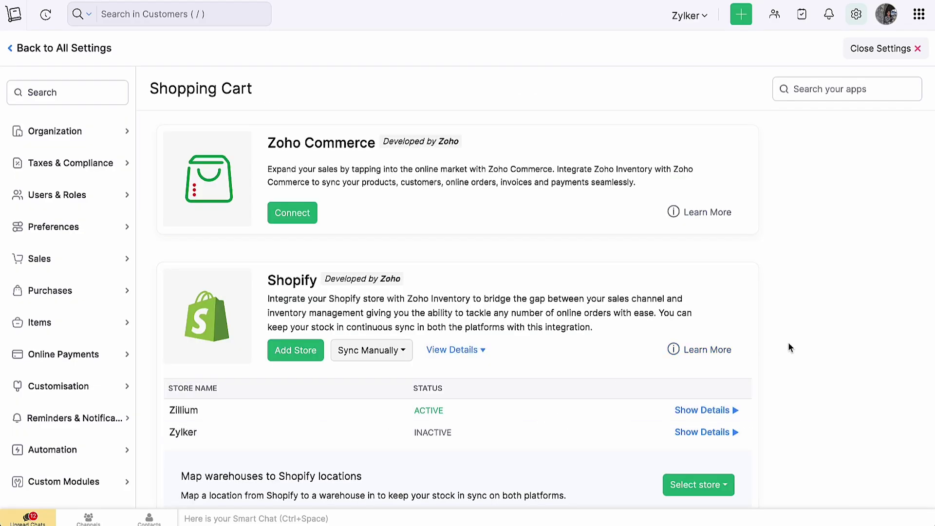
Open the Zillium store's connection details and show its Products sync history.
click(696, 414)
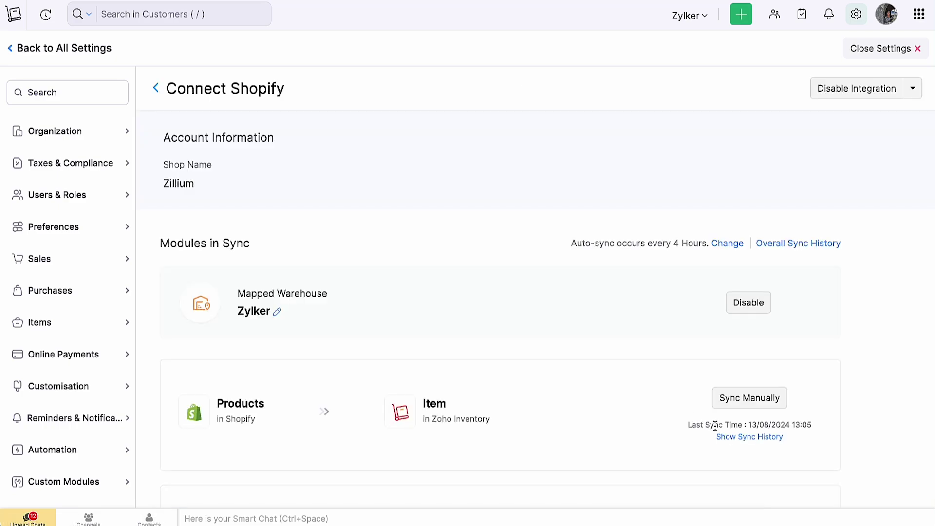
click(741, 440)
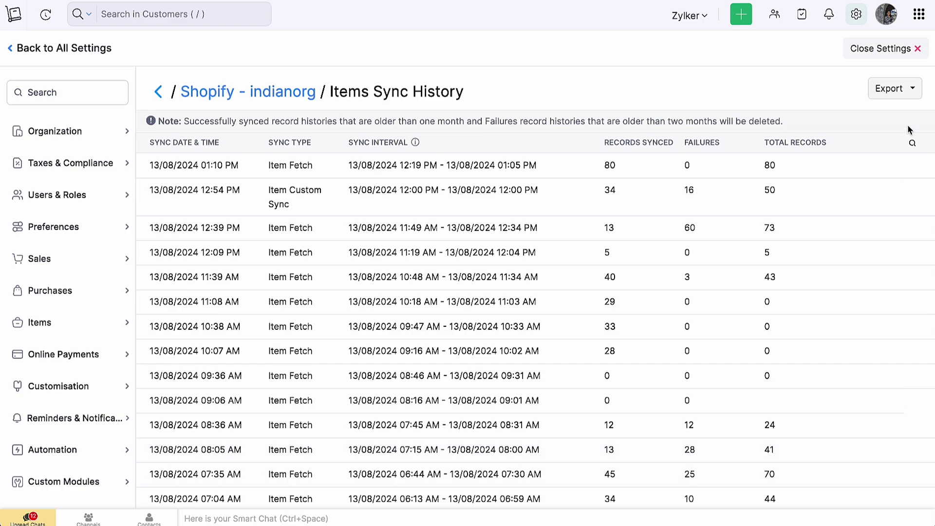
View the export options for the Items Sync History.
click(912, 97)
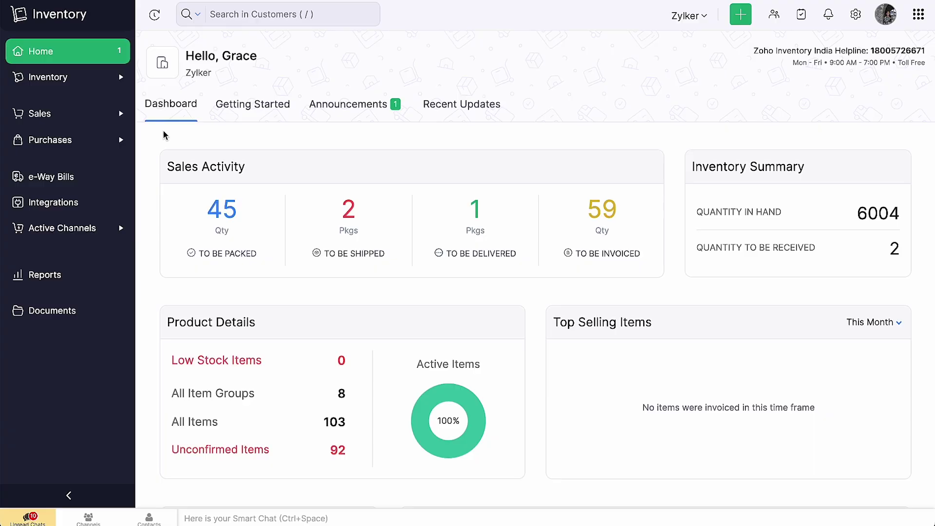
Go to Inventory > Items and filter the list to Unconfirmed items.
click(77, 77)
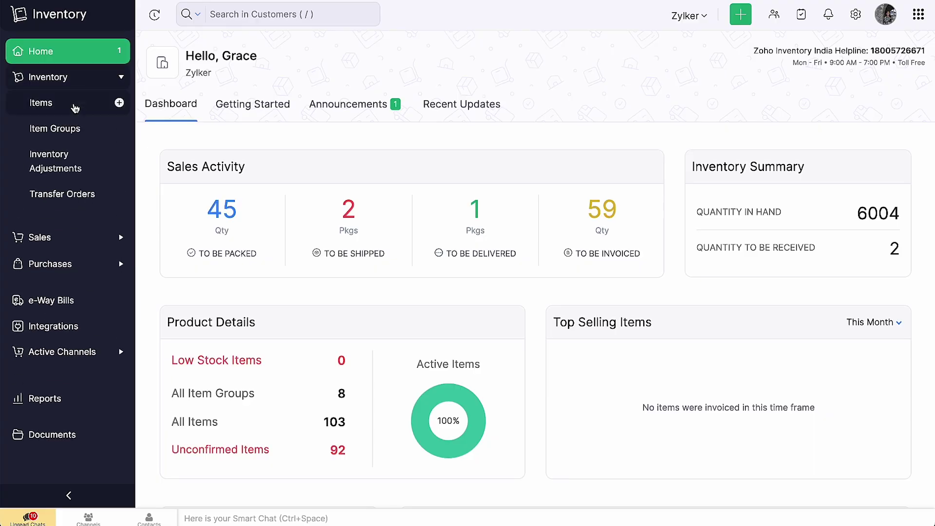
click(75, 105)
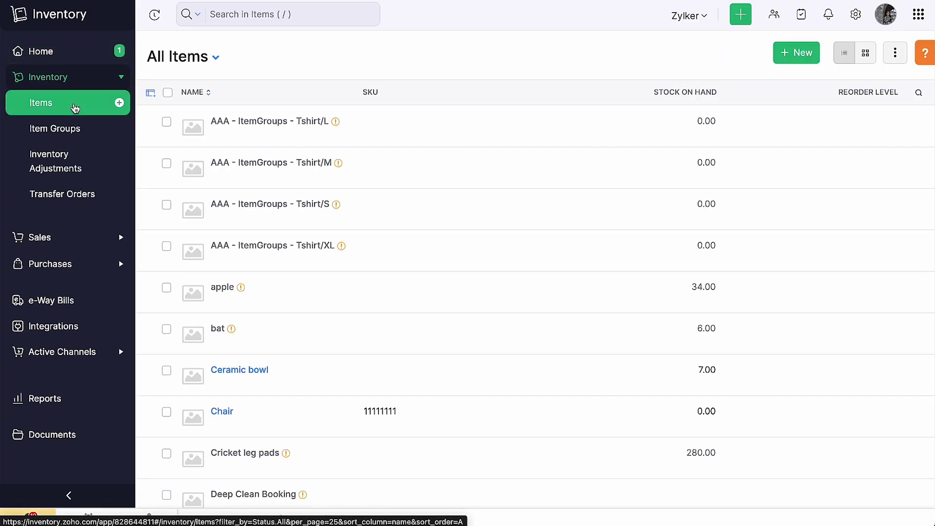
click(215, 58)
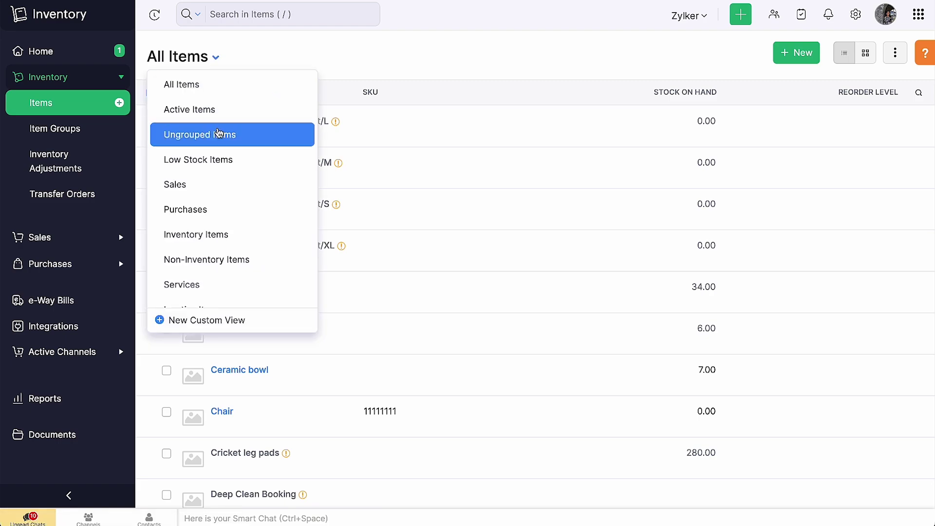
scroll(223, 148, down, 3)
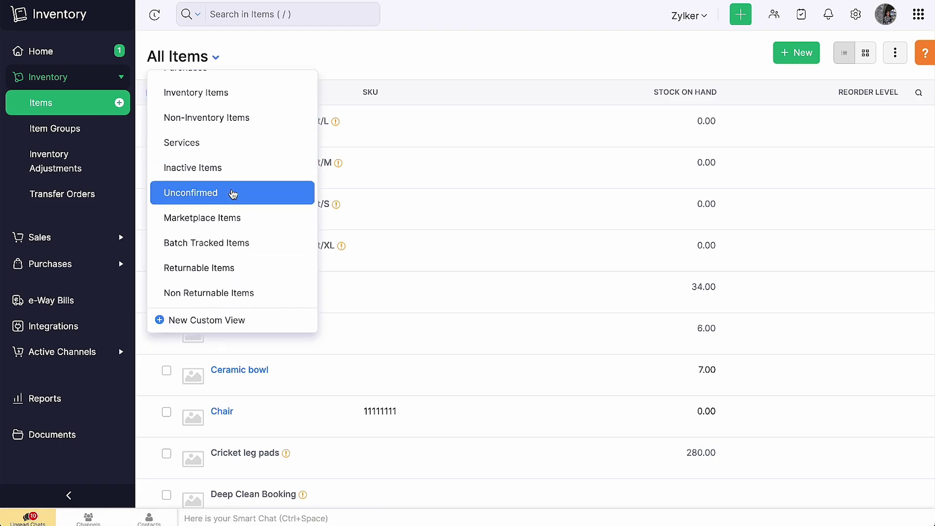
click(231, 191)
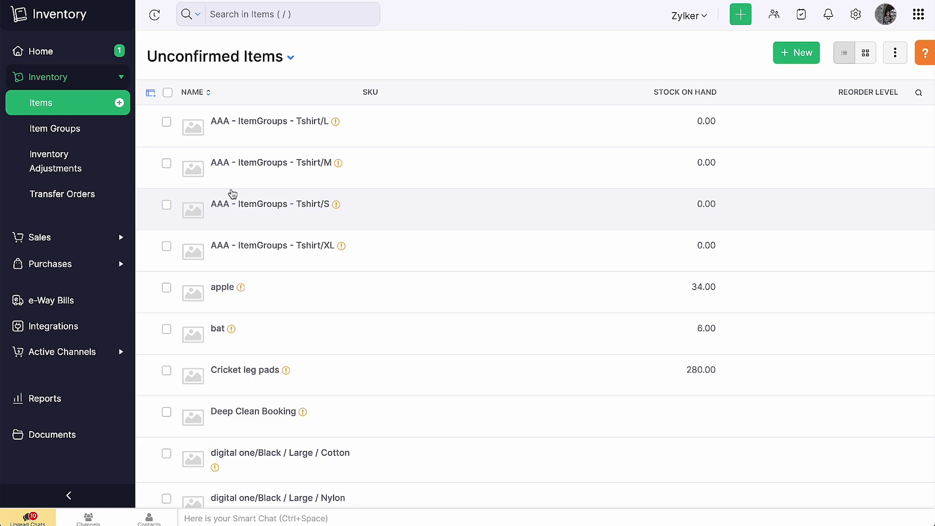
Check the Marketplace Items view, return to Unconfirmed, and open the item 'bat'.
click(291, 62)
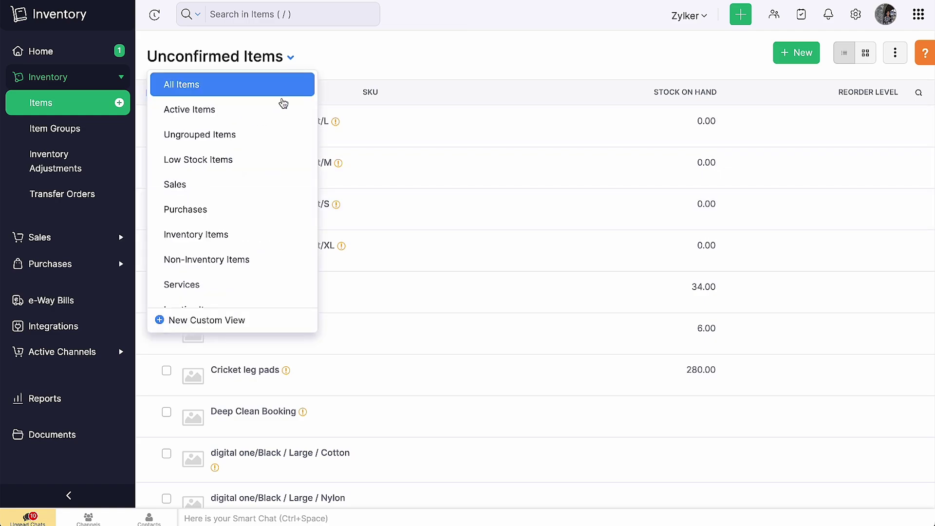
scroll(281, 105, down, 3)
click(262, 216)
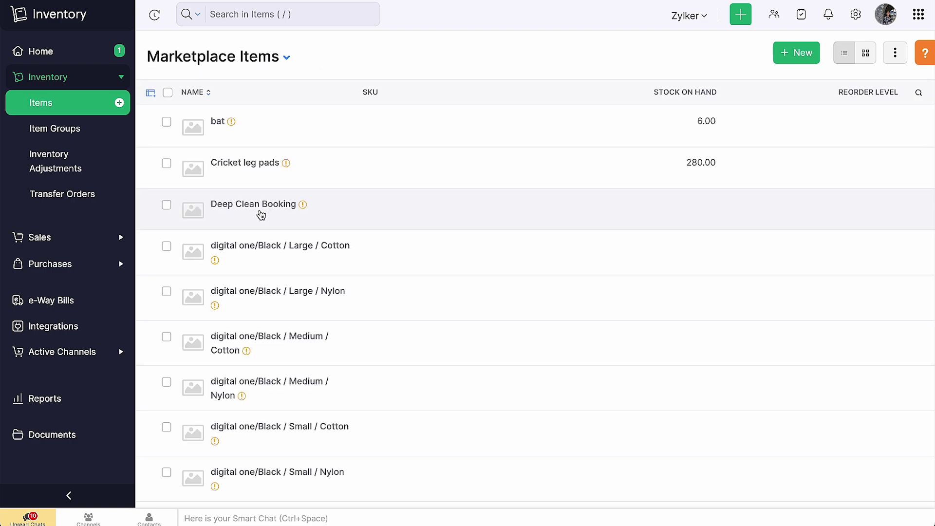
click(102, 105)
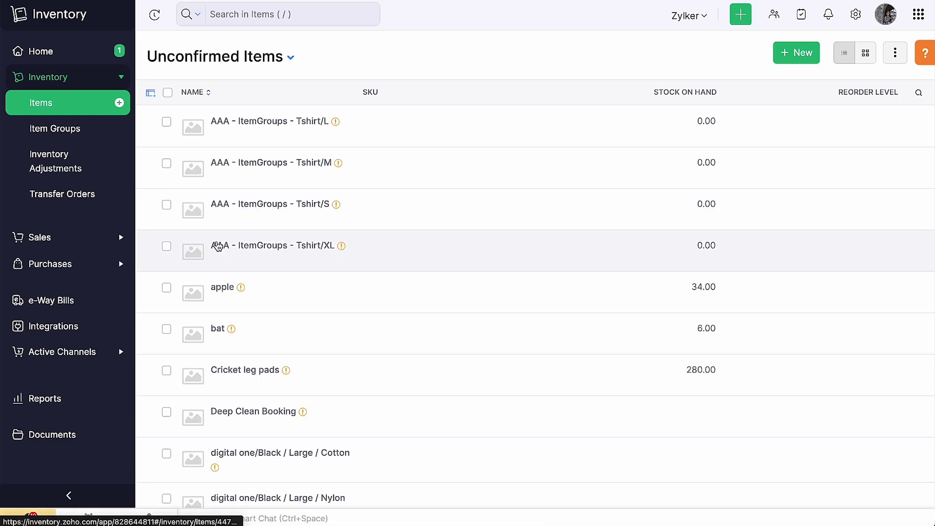
click(288, 330)
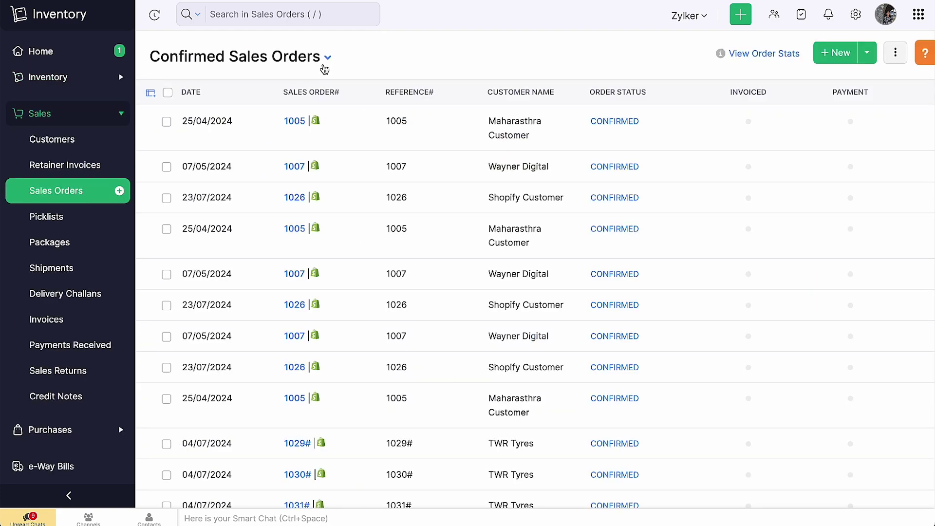
Switch Sales Orders to All Sales Orders and open one synced Shopify order's details.
click(328, 57)
scroll(227, 238, down, 3)
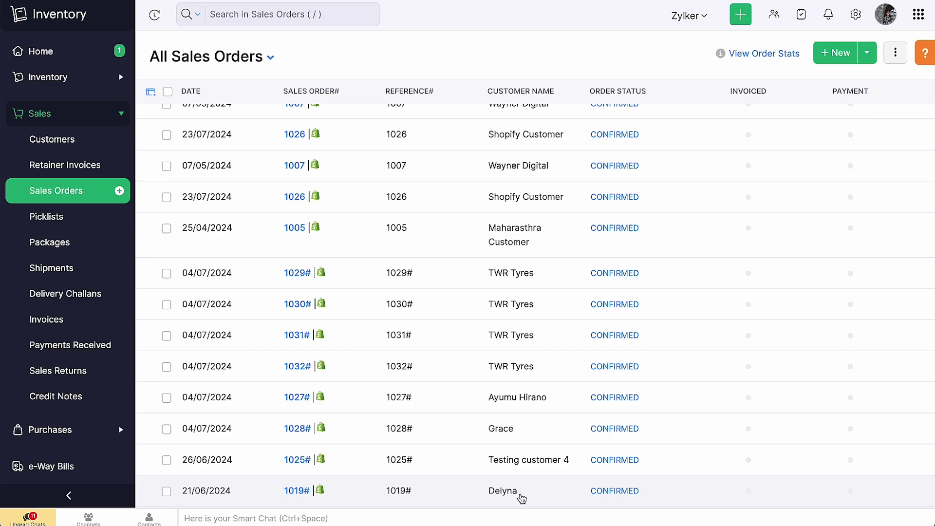
click(522, 498)
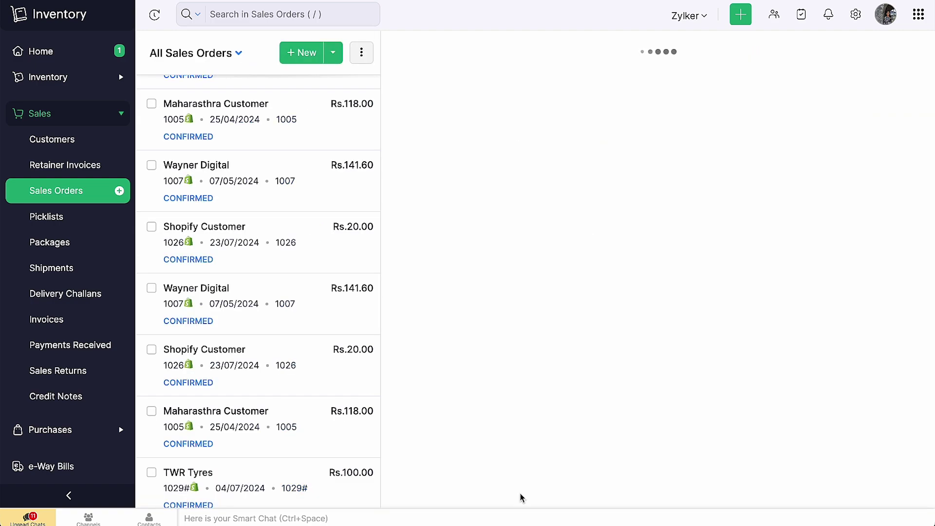
scroll(521, 496, down, 2)
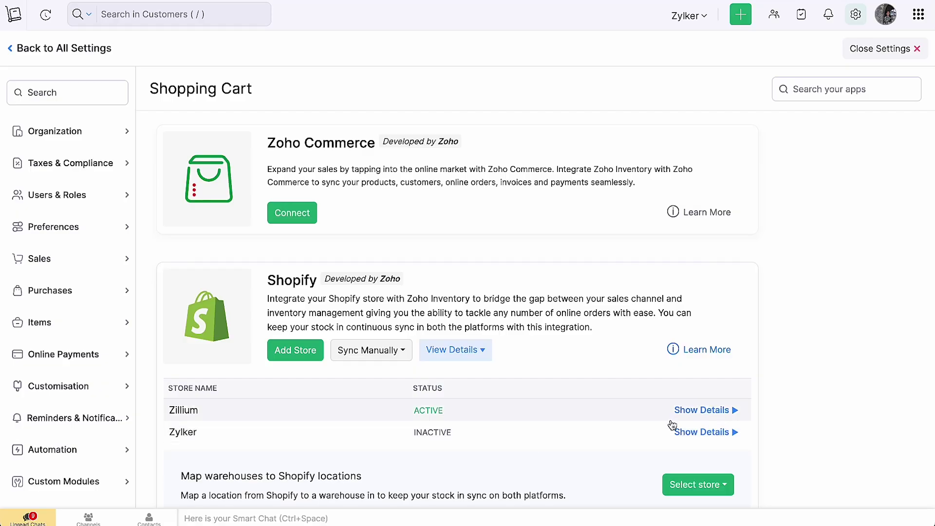
Open Zillium's connection details and view the Disconnect and Reauthenticate options under Disable Integration.
click(702, 410)
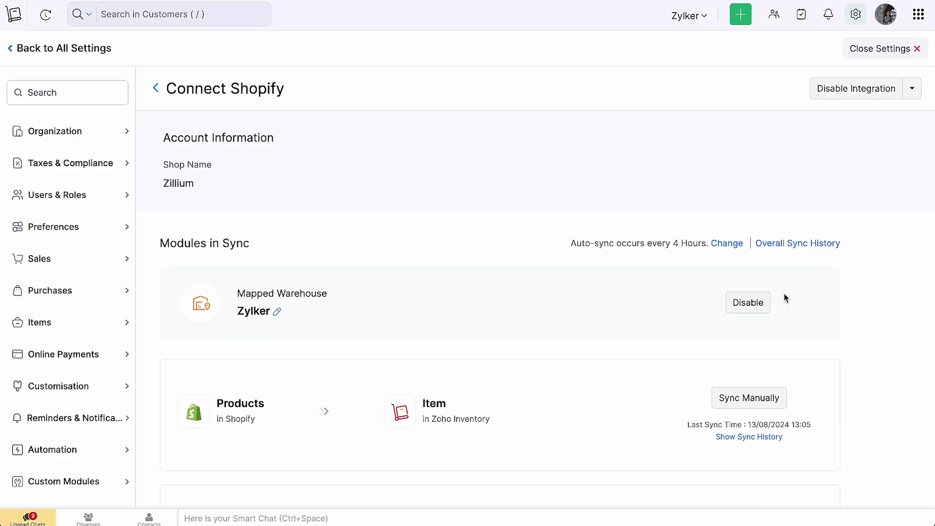
click(913, 91)
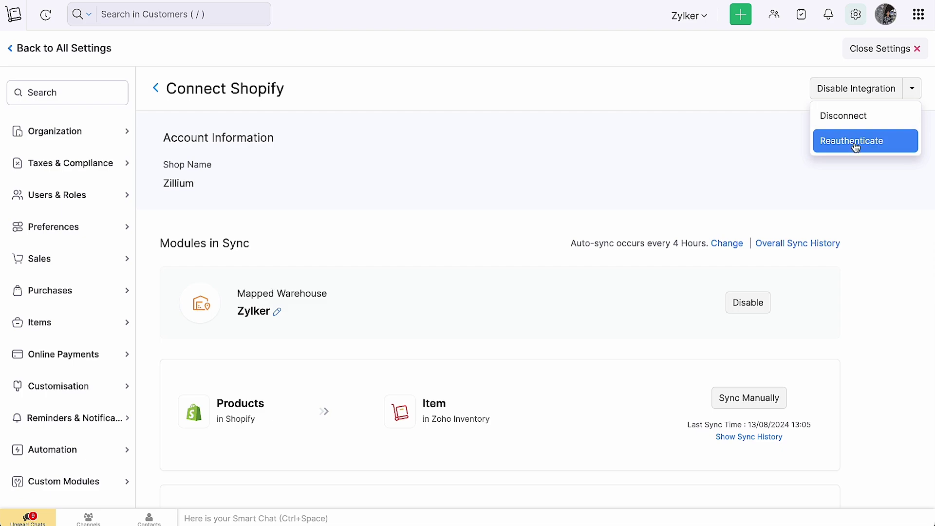
key(Up)
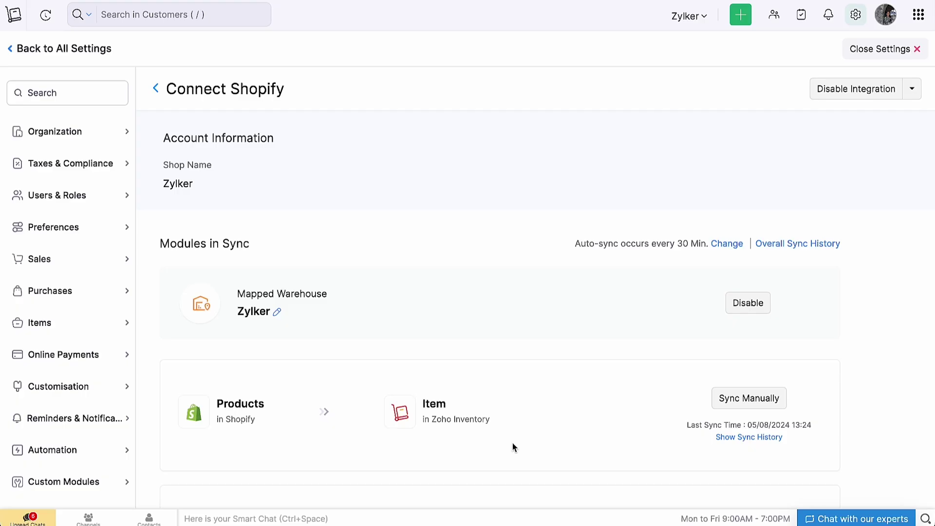
click(909, 94)
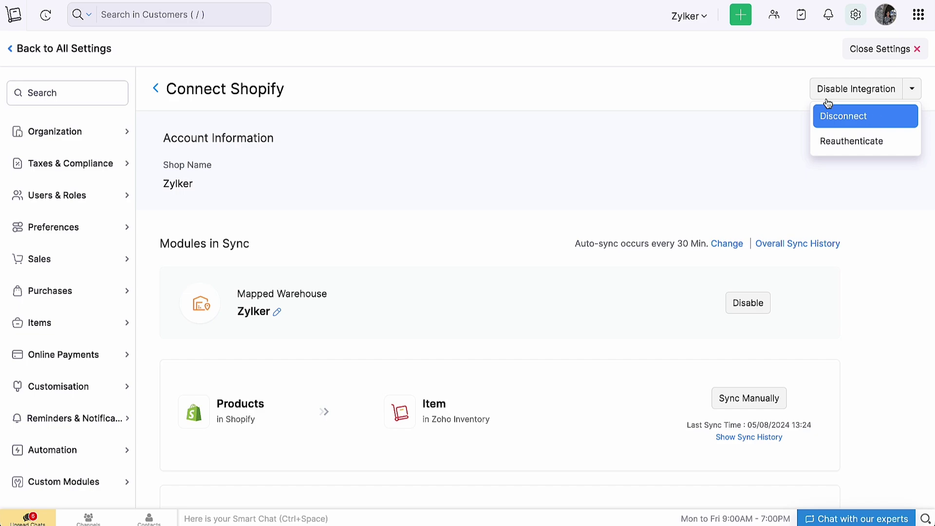
click(792, 92)
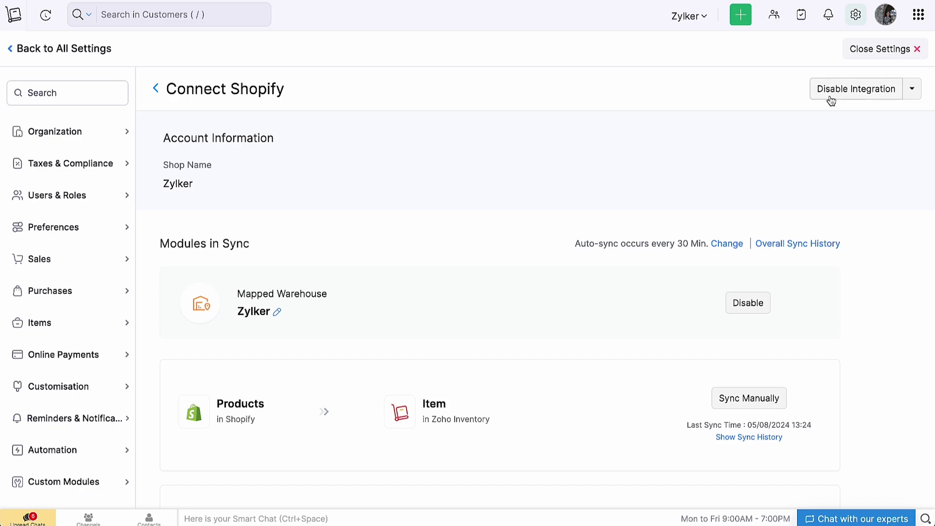